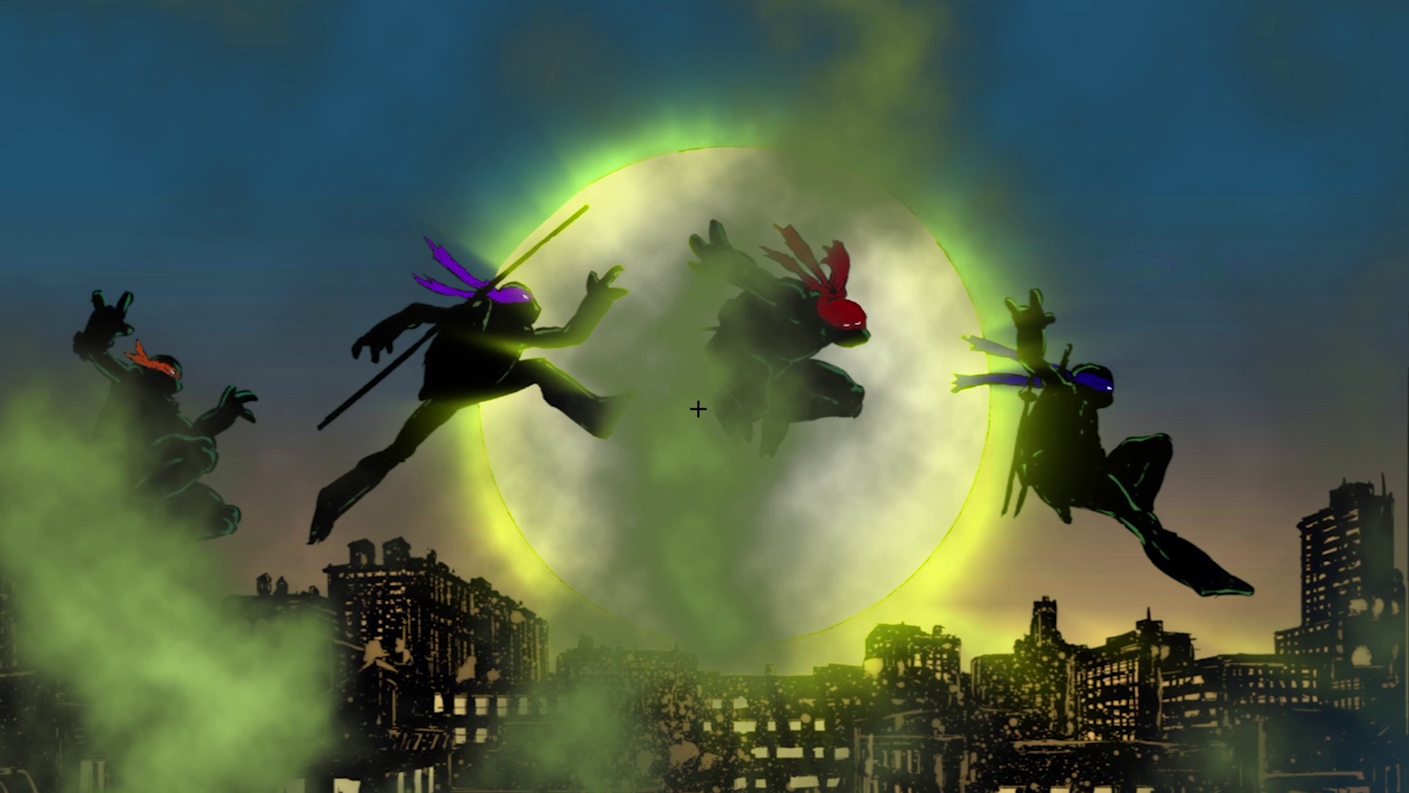
Launch NVIDIA Control Panel from the desktop menu and go to the Change Resolution page
{"action": "right_click", "coordinate": [725, 423]}
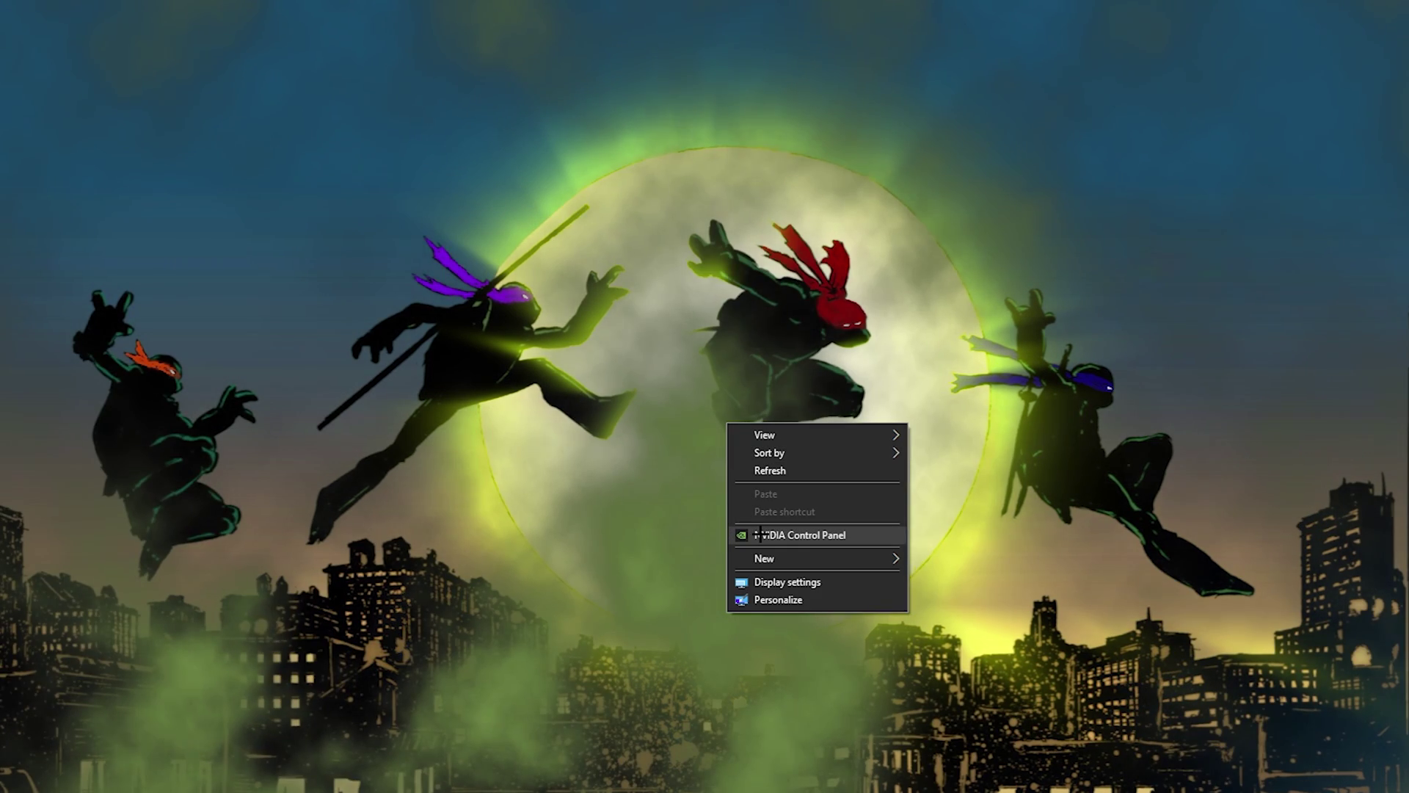
{"action": "left_click", "coordinate": [760, 534]}
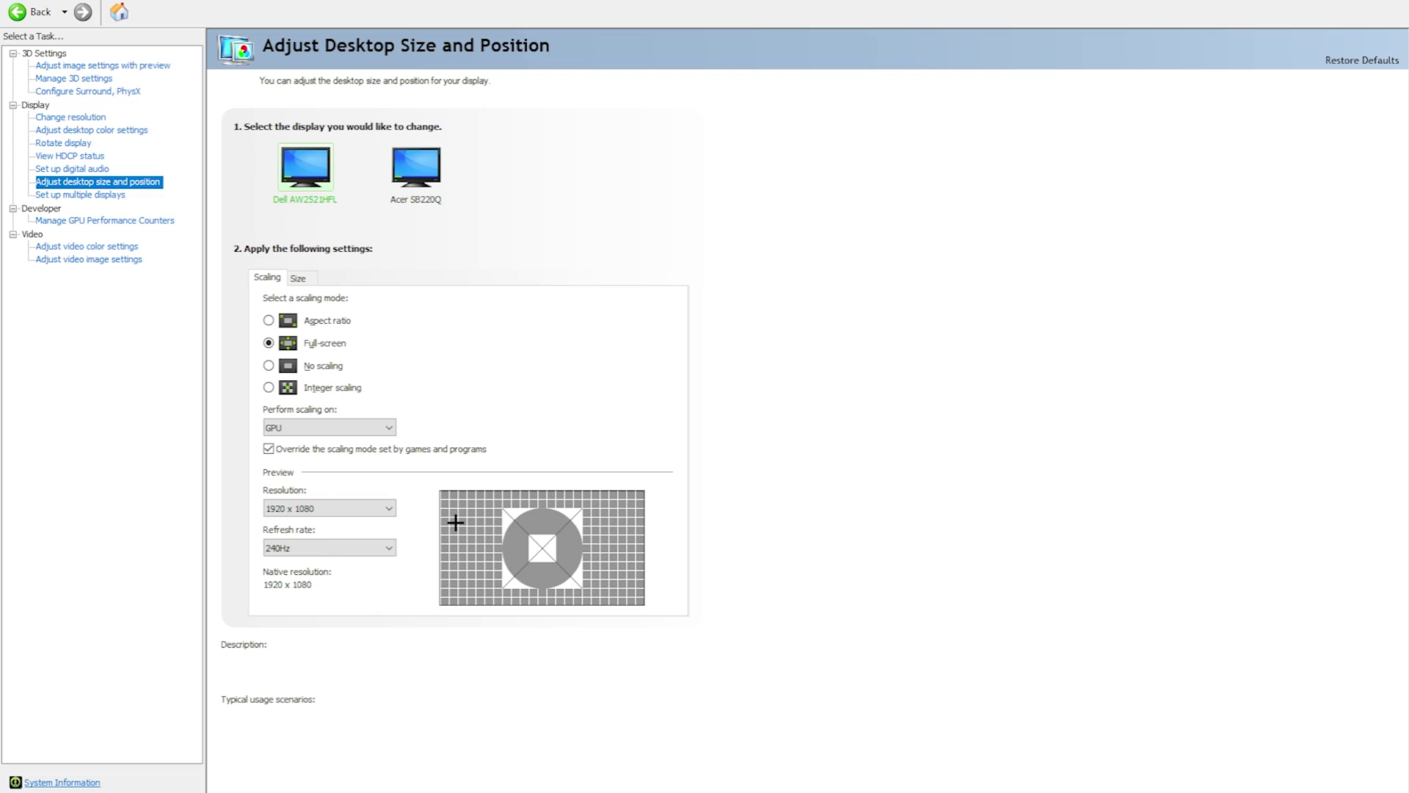
{"action": "left_click", "coordinate": [301, 508]}
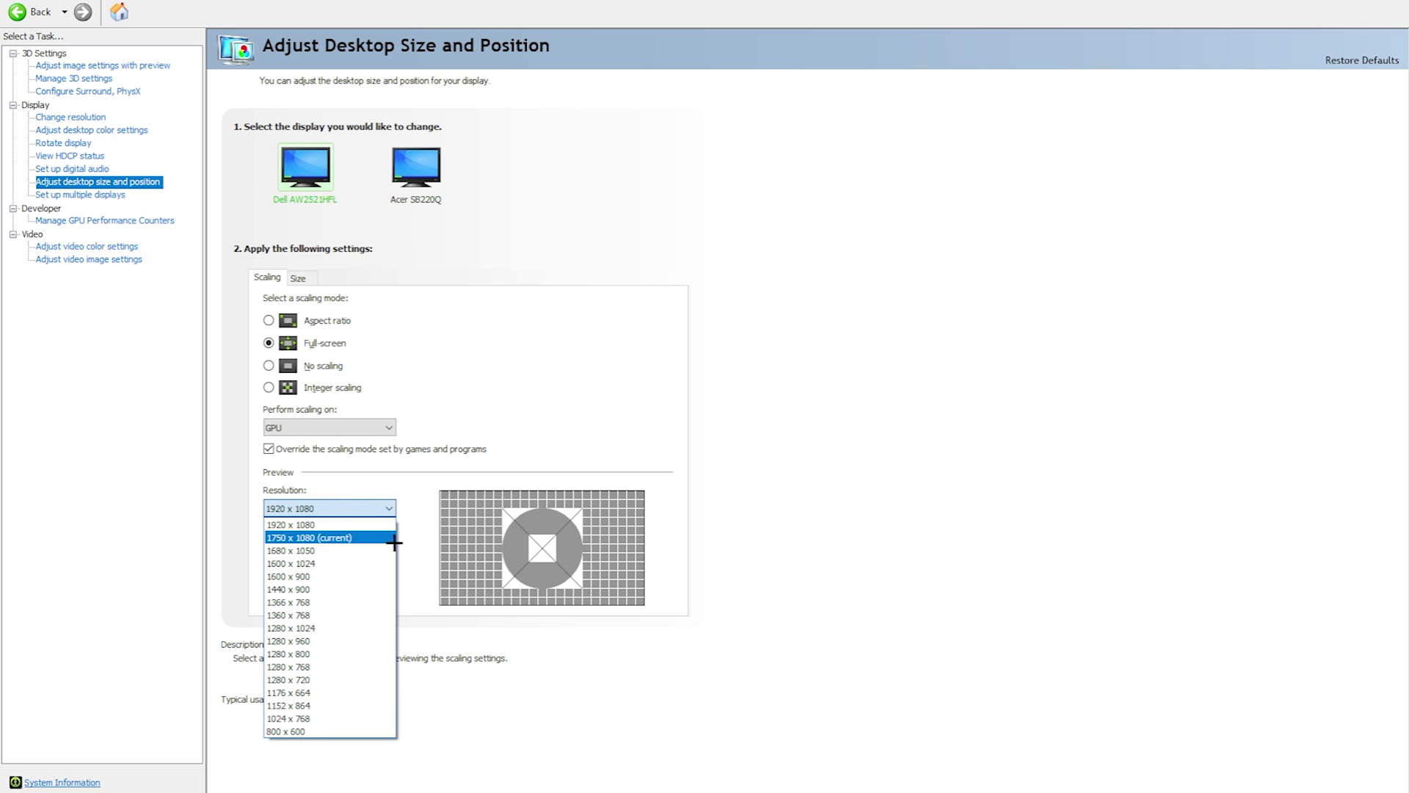
{"action": "key", "text": "Escape"}
{"action": "left_click", "coordinate": [73, 122]}
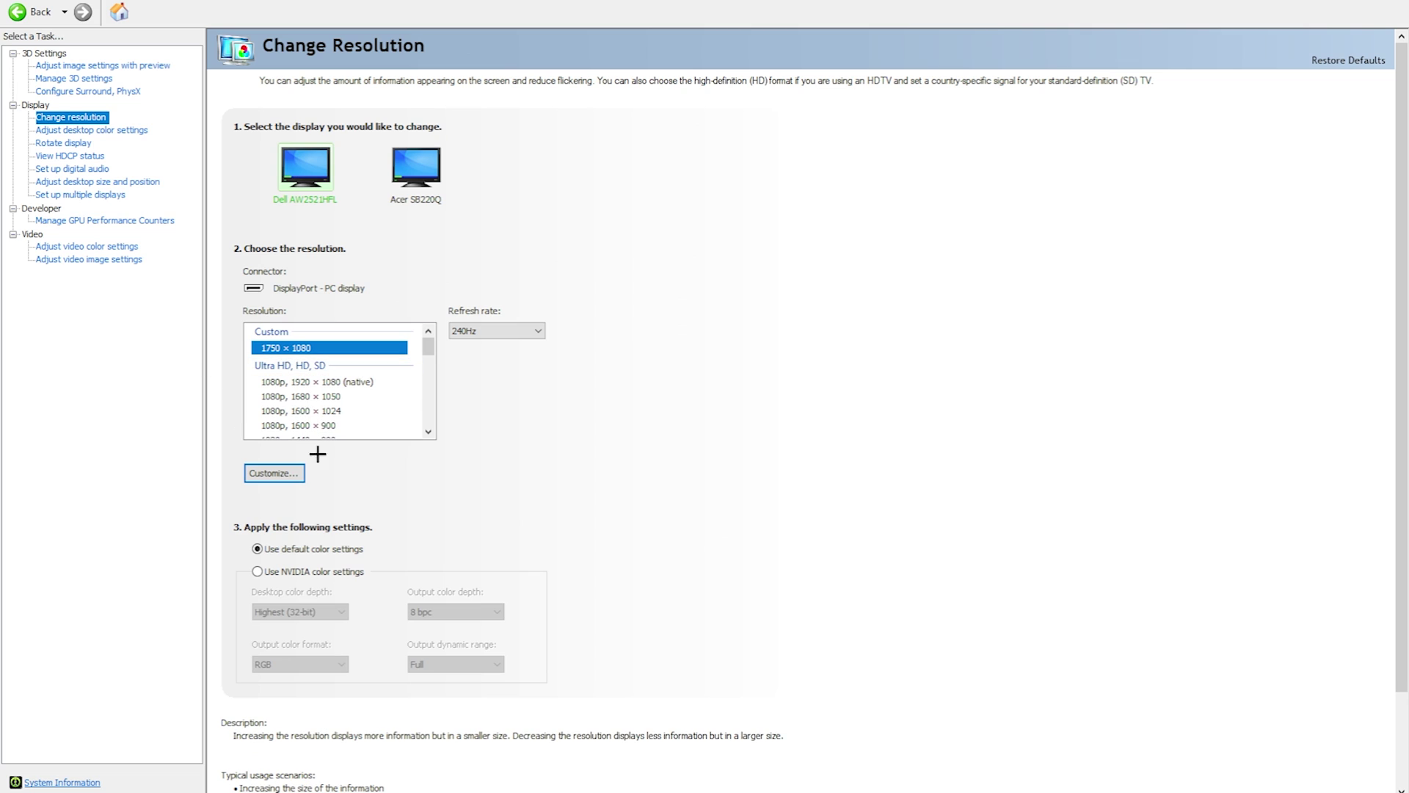
Create a custom 1400 × 1050 resolution at 240Hz, keep it after testing, and apply it
{"action": "left_click", "coordinate": [278, 473]}
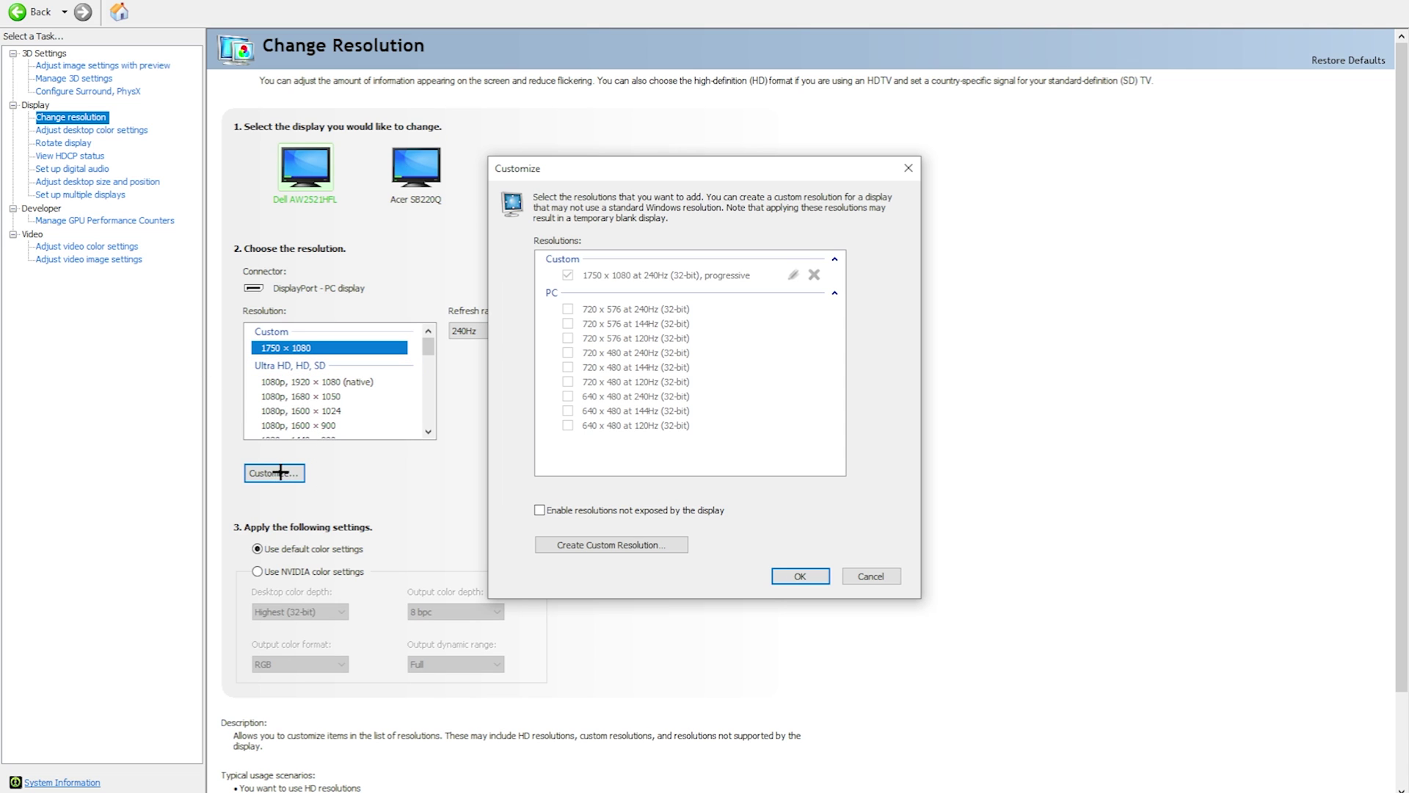
{"action": "left_click", "coordinate": [582, 543]}
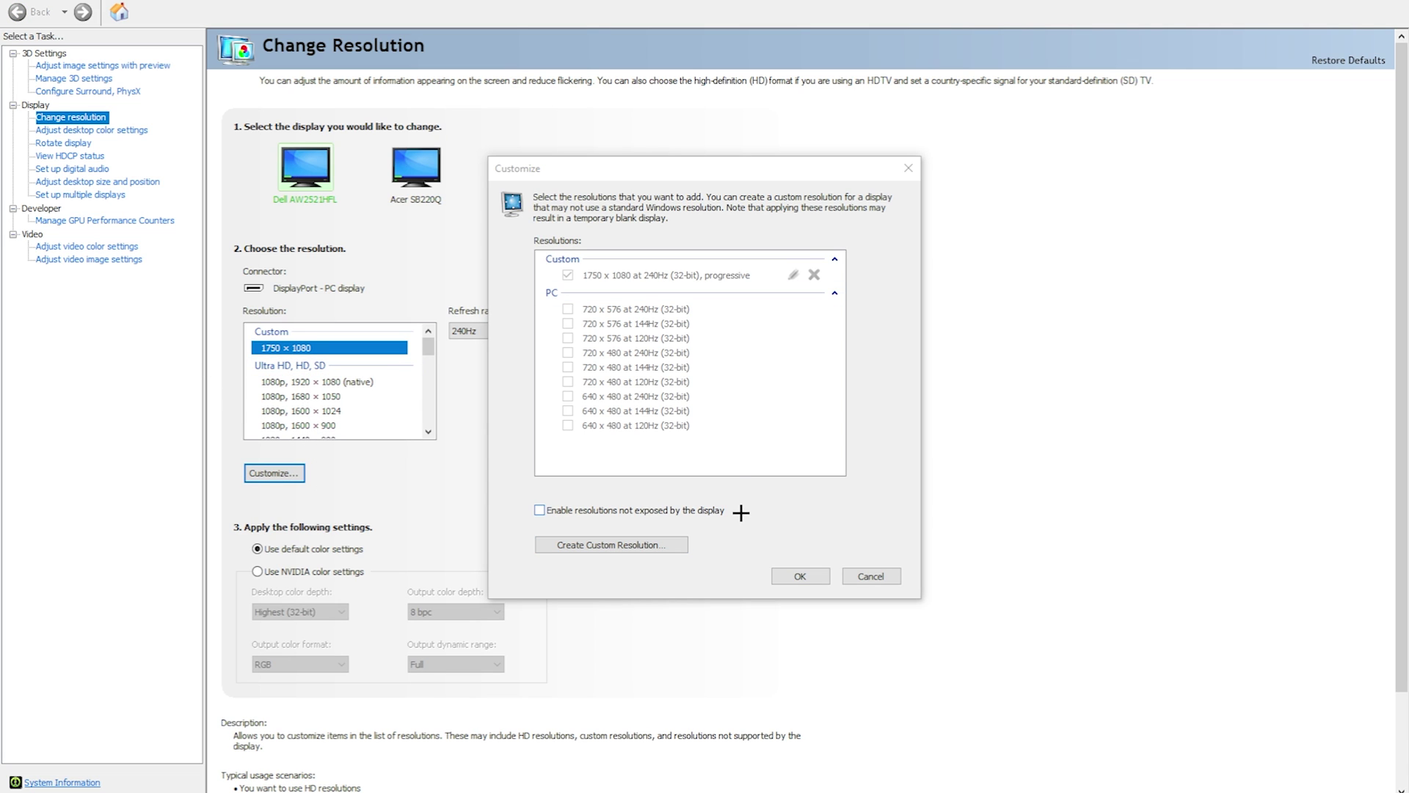
{"action": "left_click", "coordinate": [646, 544]}
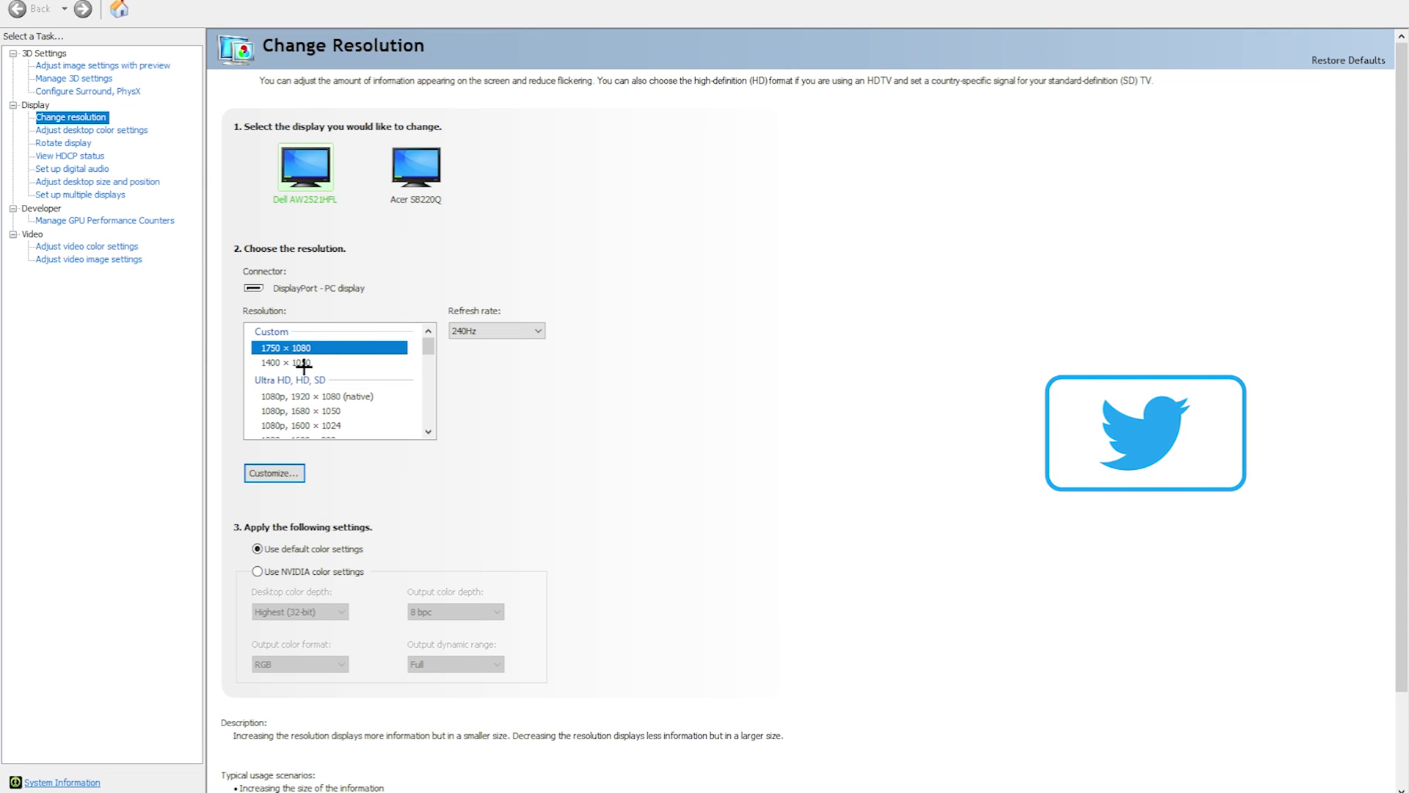
{"action": "left_click", "coordinate": [320, 363]}
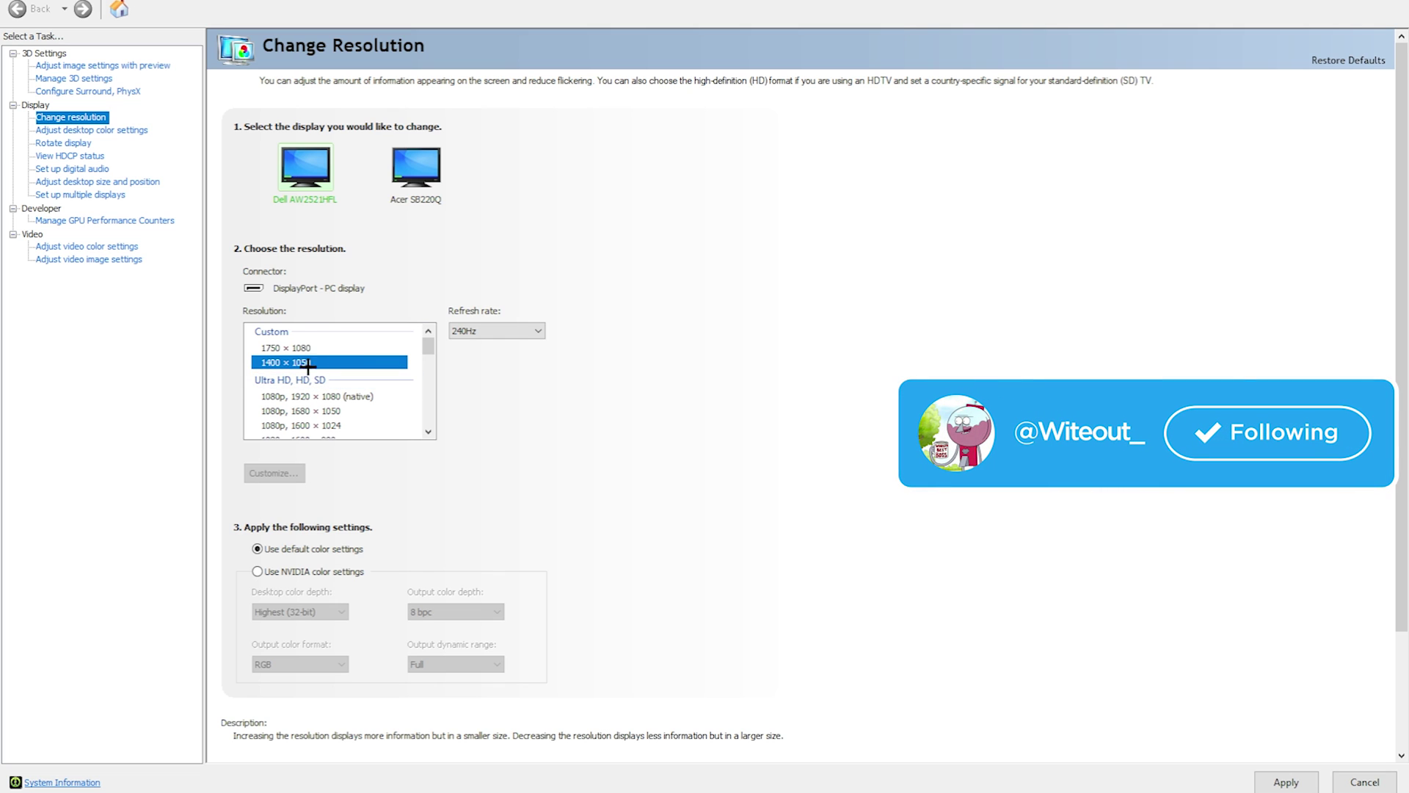
{"action": "left_click", "coordinate": [1285, 781]}
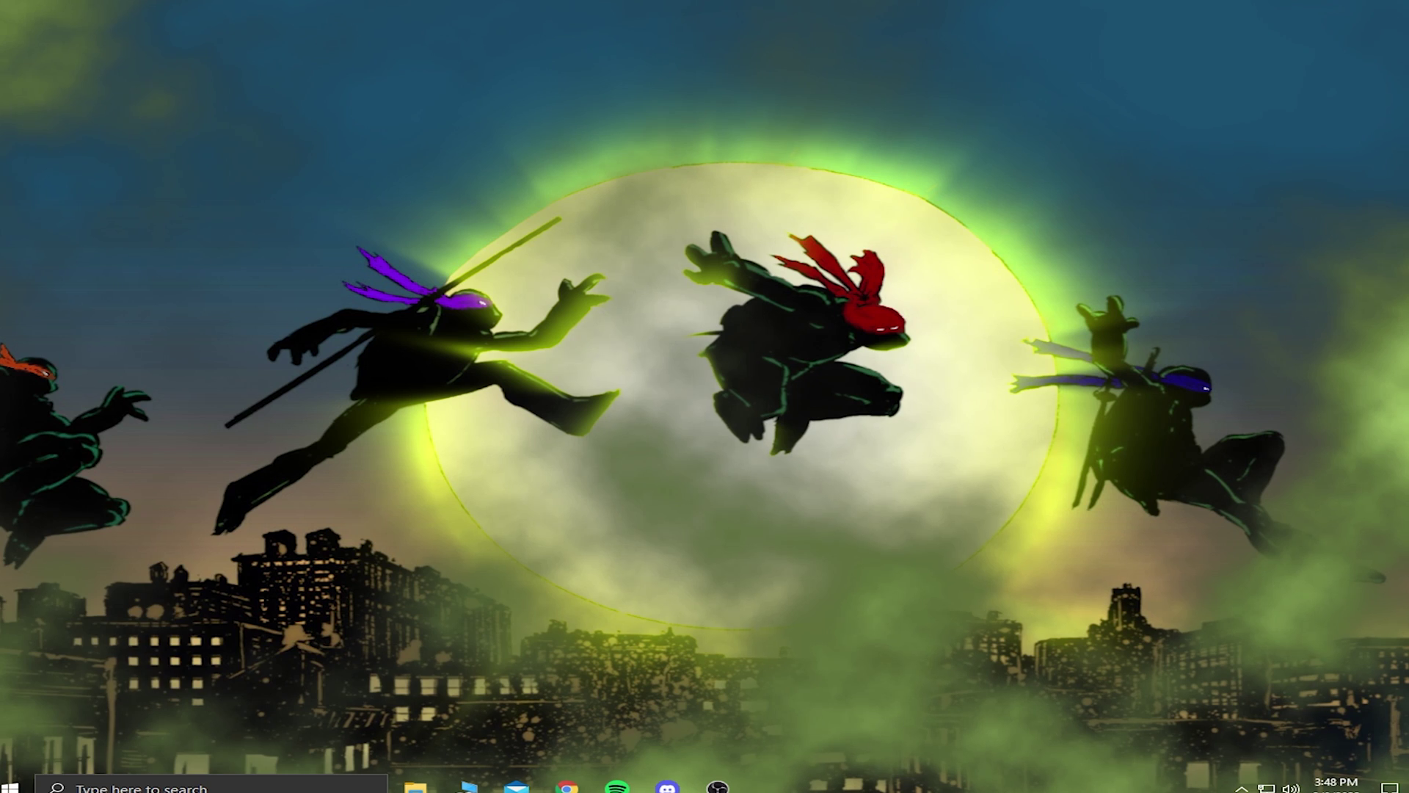
Browse via Run to %localappdata%\FortniteGame\Saved\Config\WindowsClient
{"action": "key", "text": "super+x"}
{"action": "left_click", "coordinate": [110, 727]}
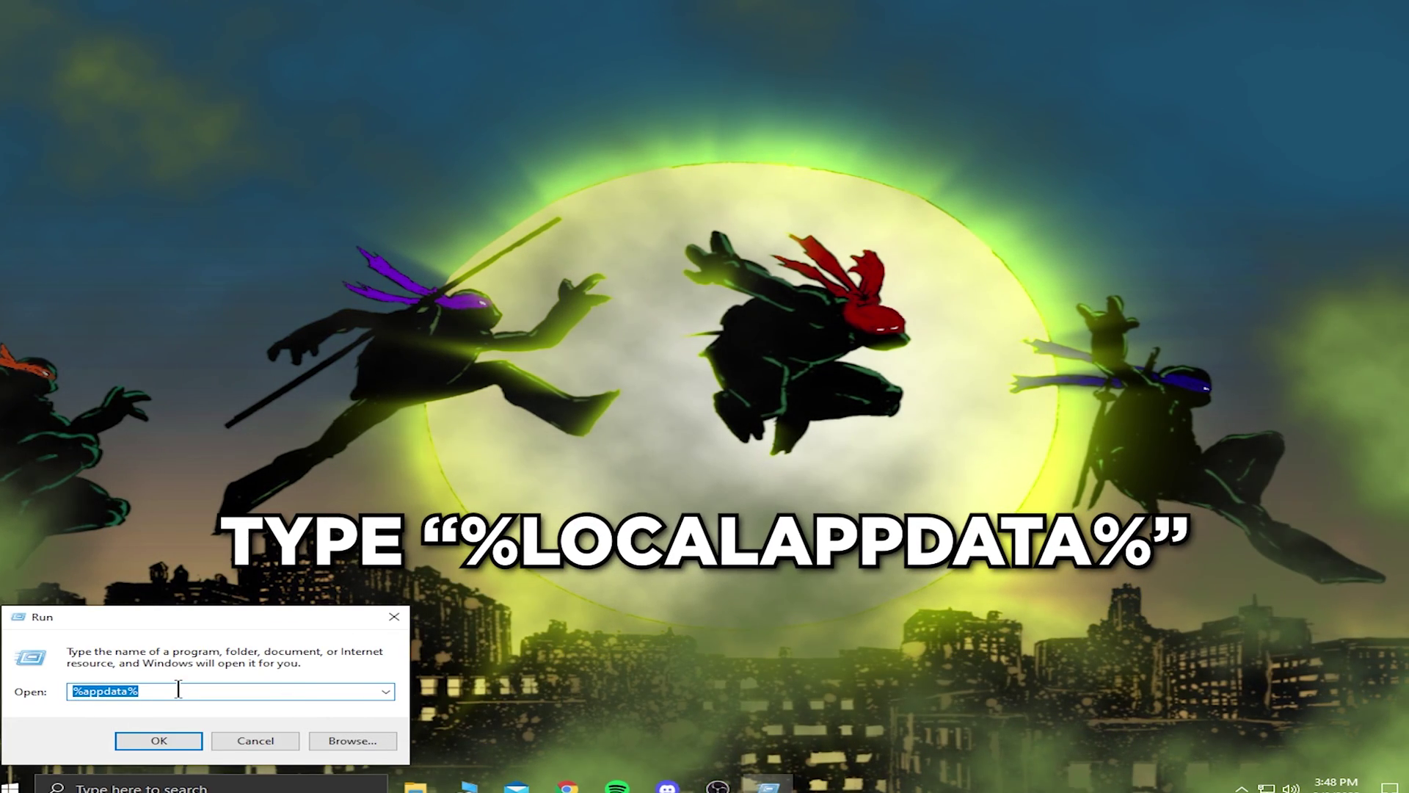
{"action": "key", "text": "BackSpace"}
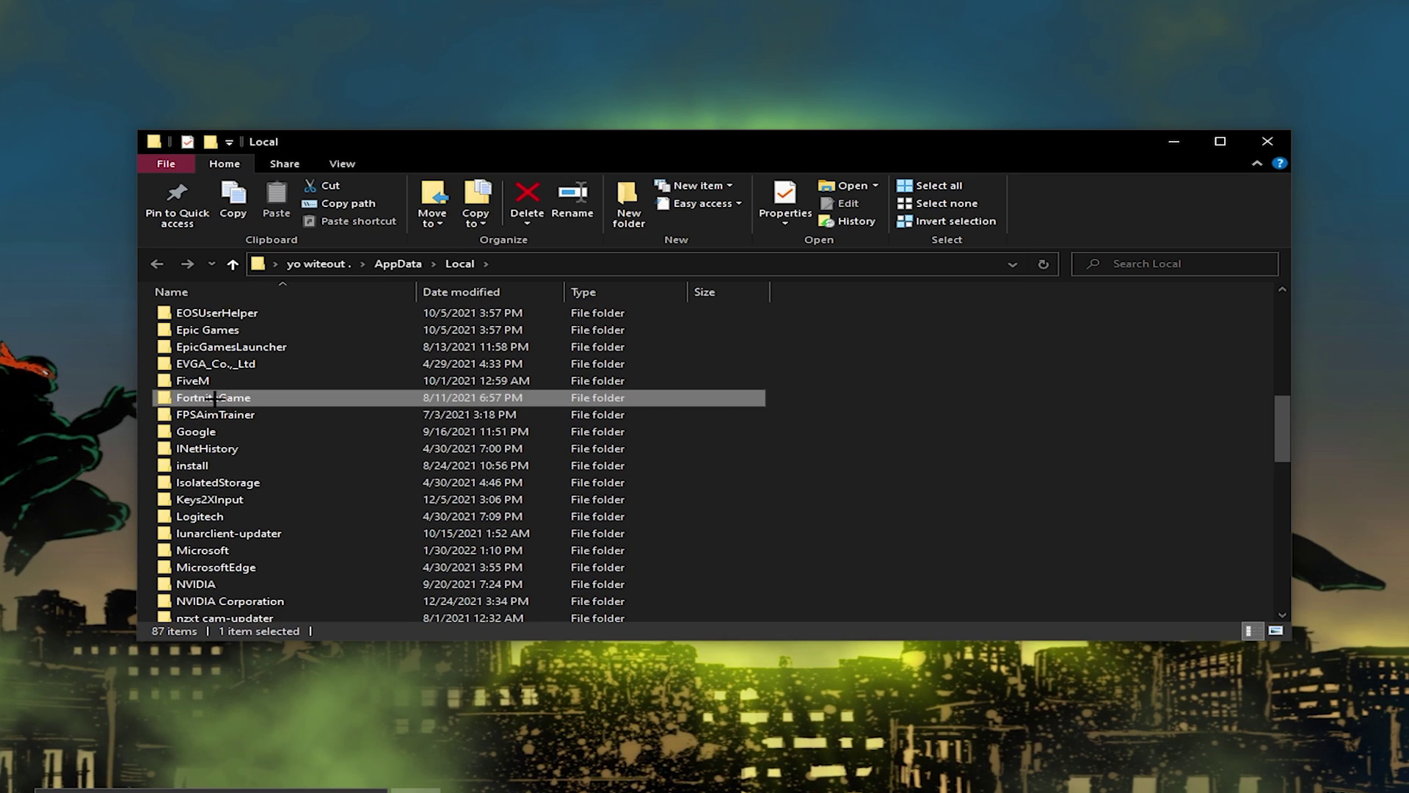
{"action": "double_click", "coordinate": [214, 398]}
{"action": "double_click", "coordinate": [305, 315]}
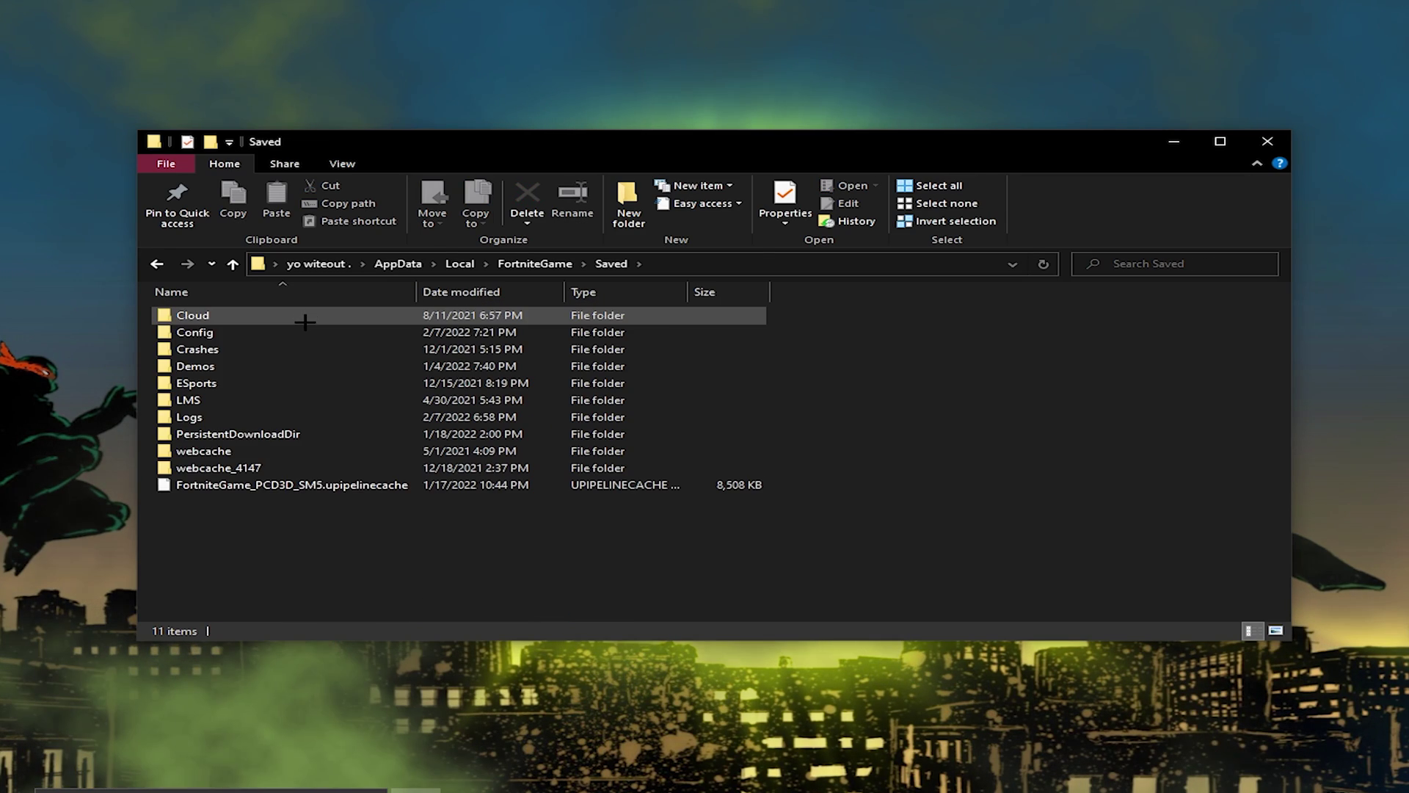
{"action": "double_click", "coordinate": [305, 332]}
{"action": "double_click", "coordinate": [303, 332]}
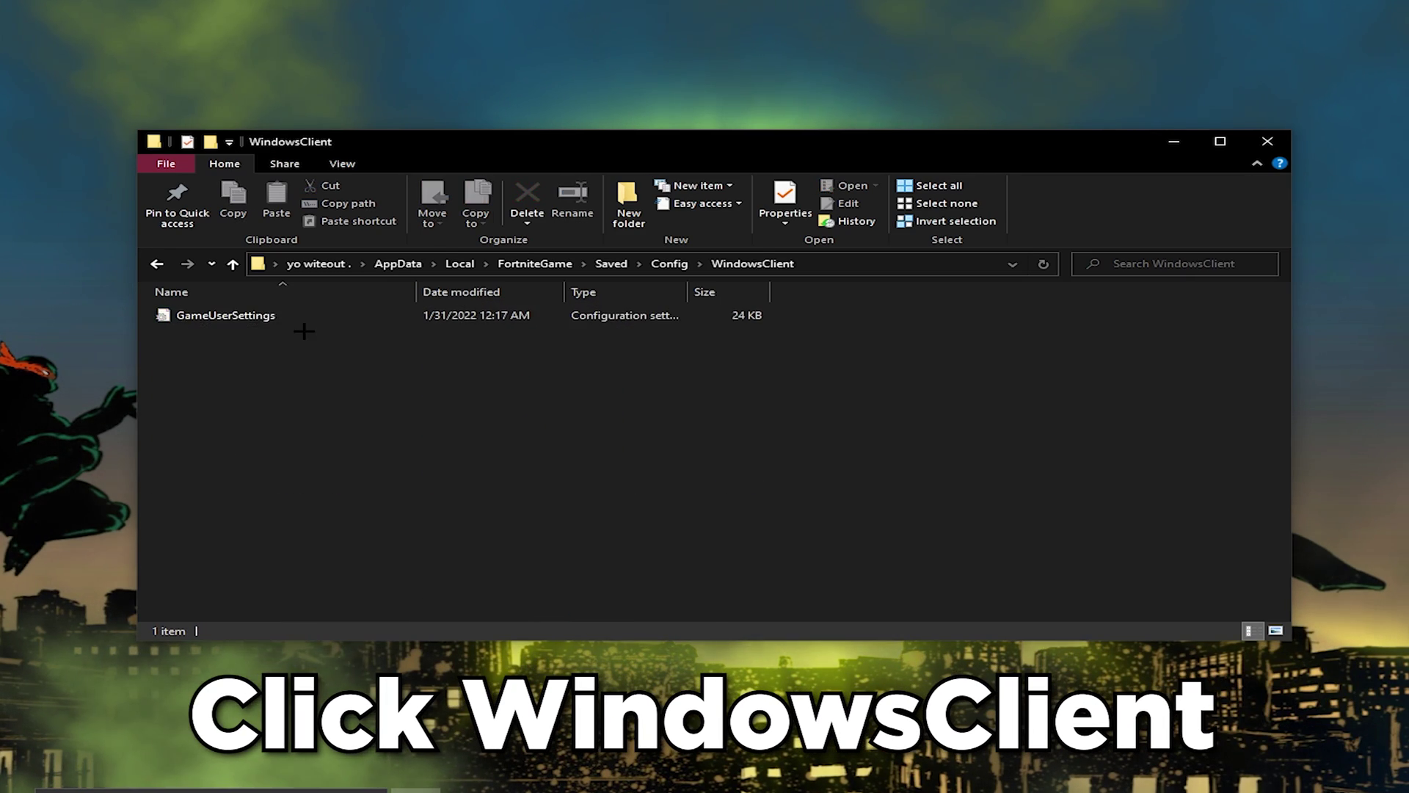
Clear Read-only on the WindowsClient folder and its contents, then open GameUserSettings in Notepad
{"action": "right_click", "coordinate": [312, 321]}
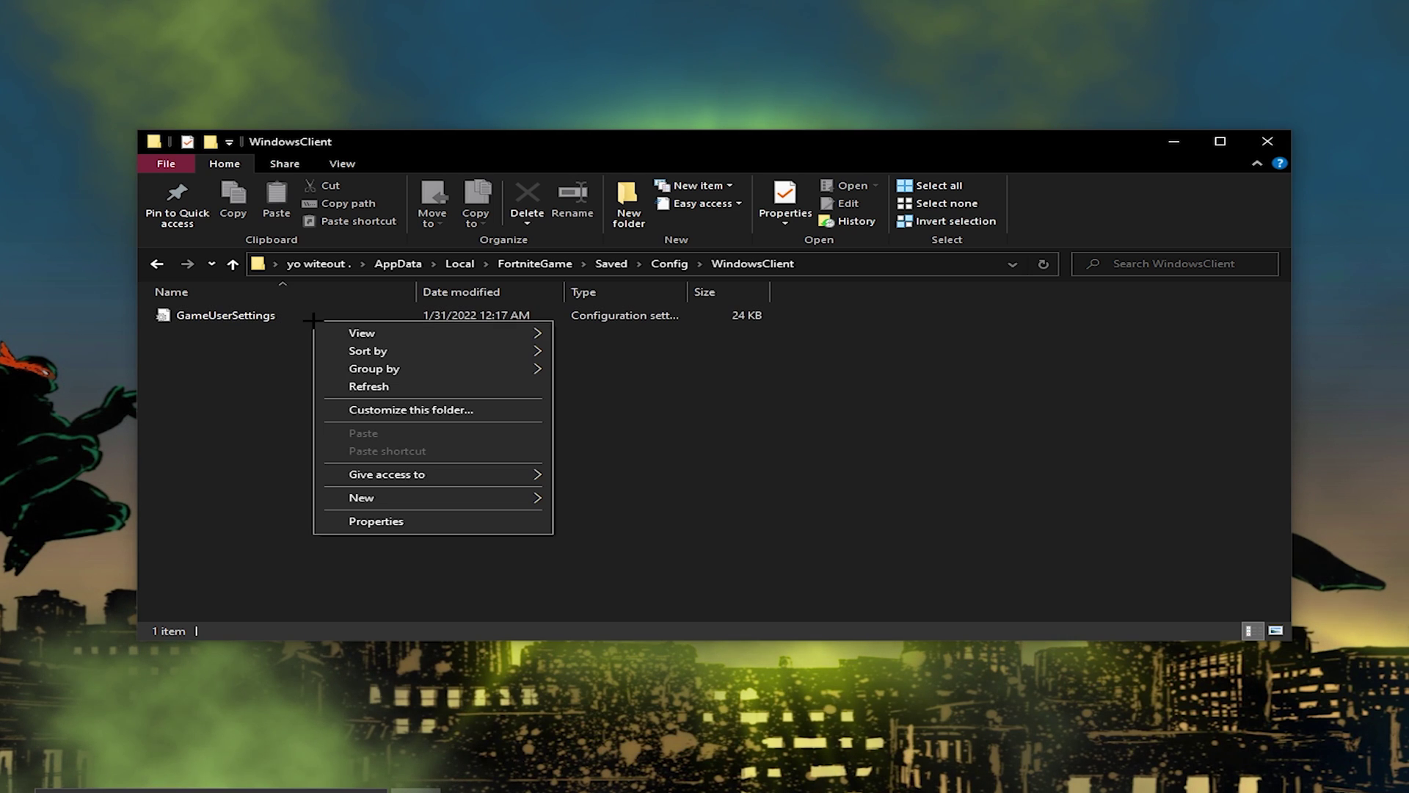
{"action": "left_click", "coordinate": [389, 522]}
{"action": "left_click", "coordinate": [249, 536]}
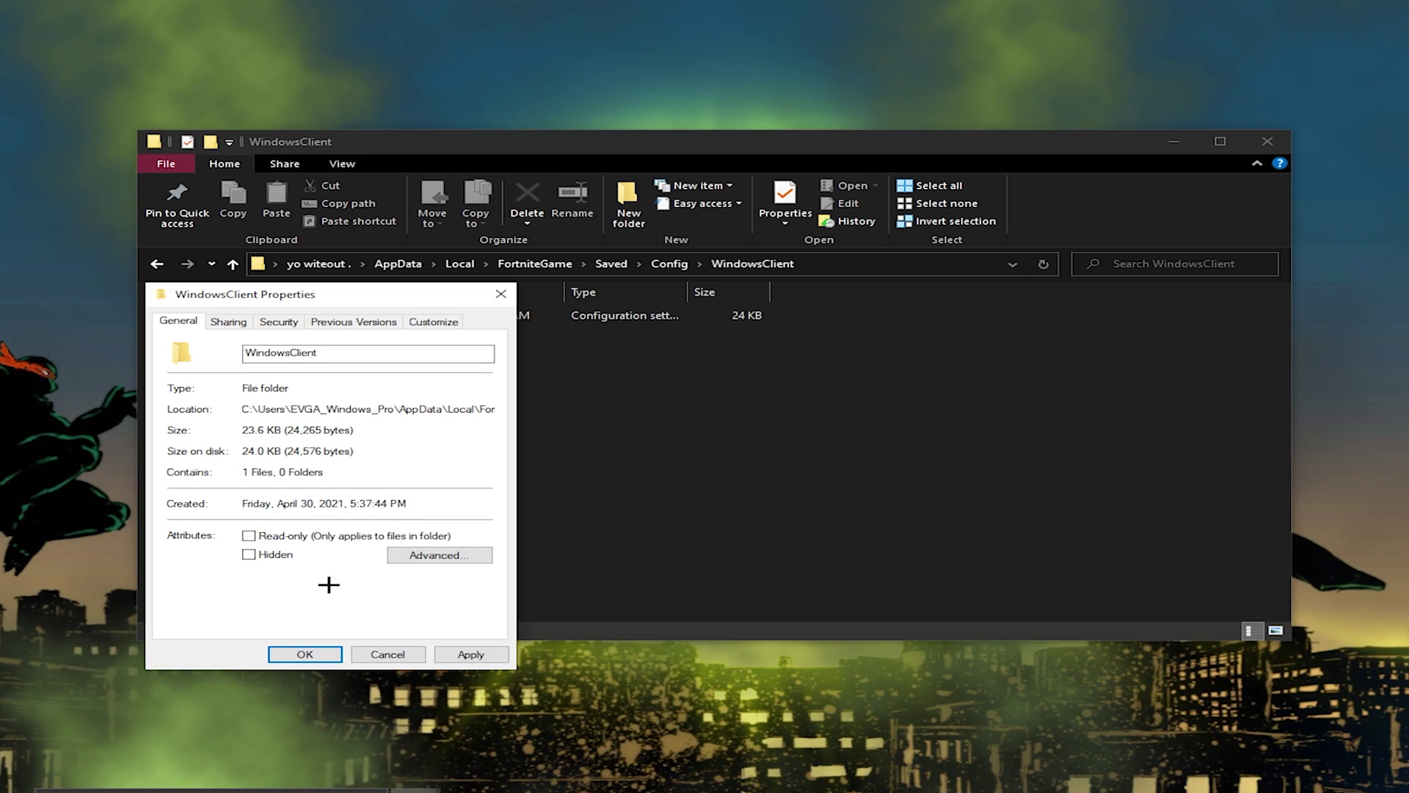
{"action": "left_click", "coordinate": [319, 649]}
{"action": "left_click", "coordinate": [450, 499]}
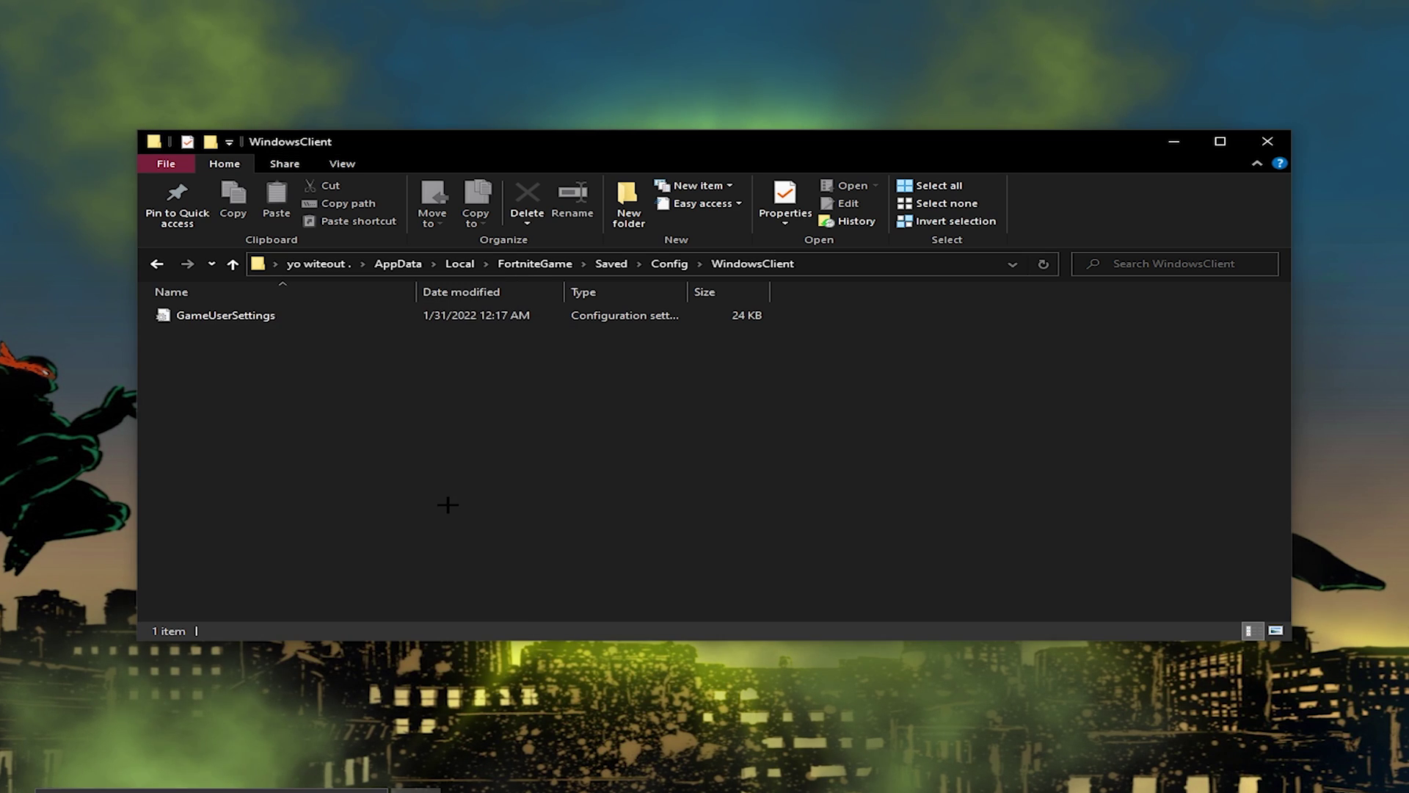
{"action": "double_click", "coordinate": [301, 317]}
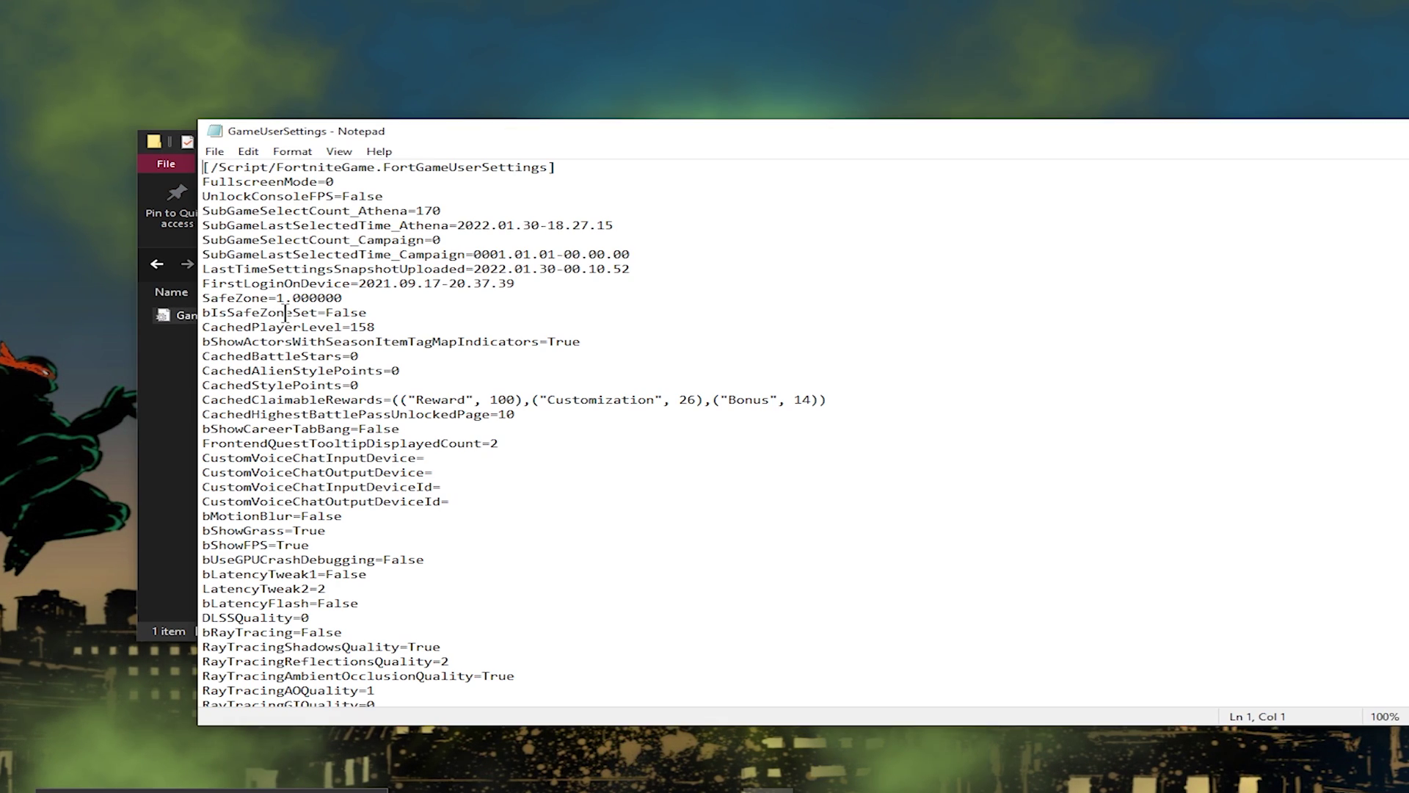
Replace all occurrences of 1750 with 1400 in GameUserSettings
{"action": "left_click", "coordinate": [249, 151]}
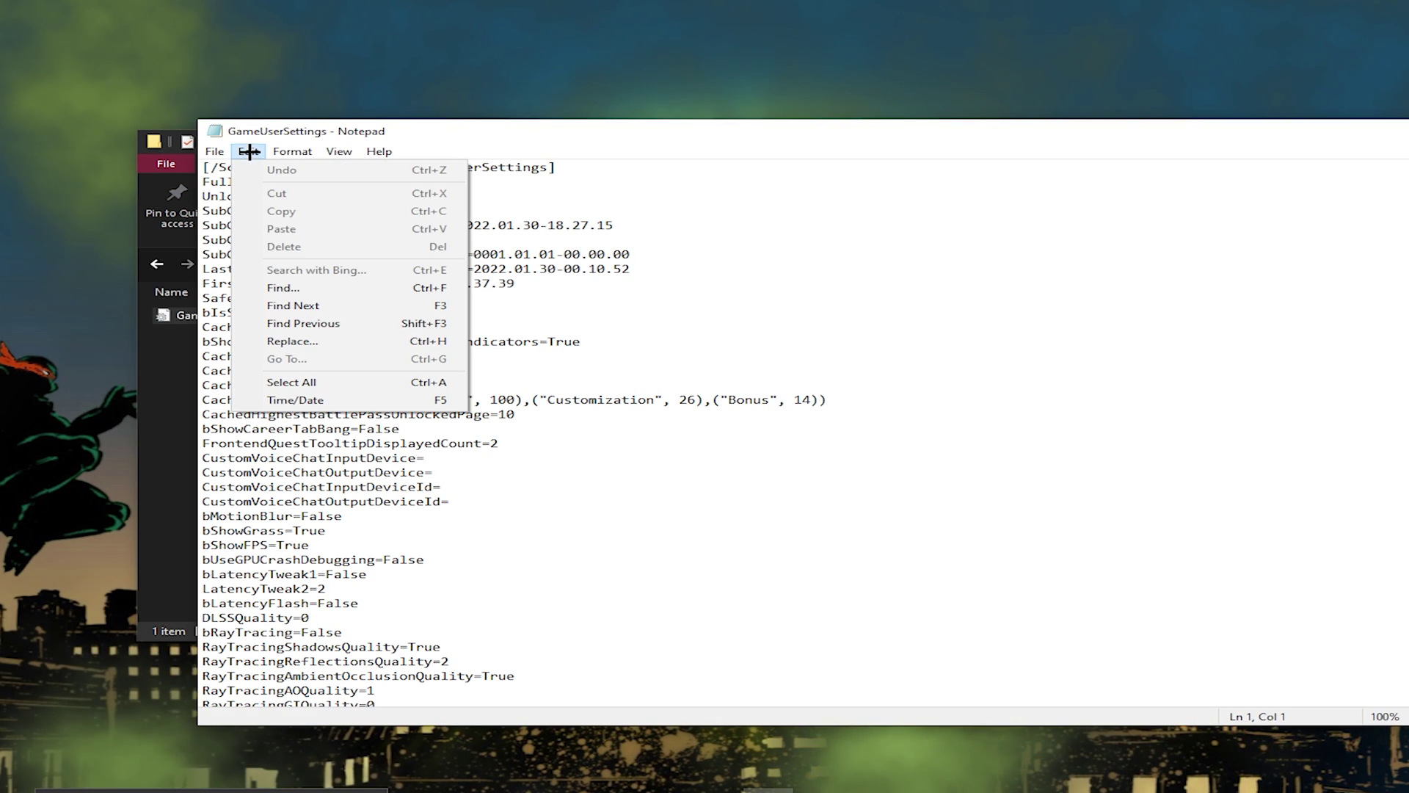
{"action": "left_click", "coordinate": [328, 339]}
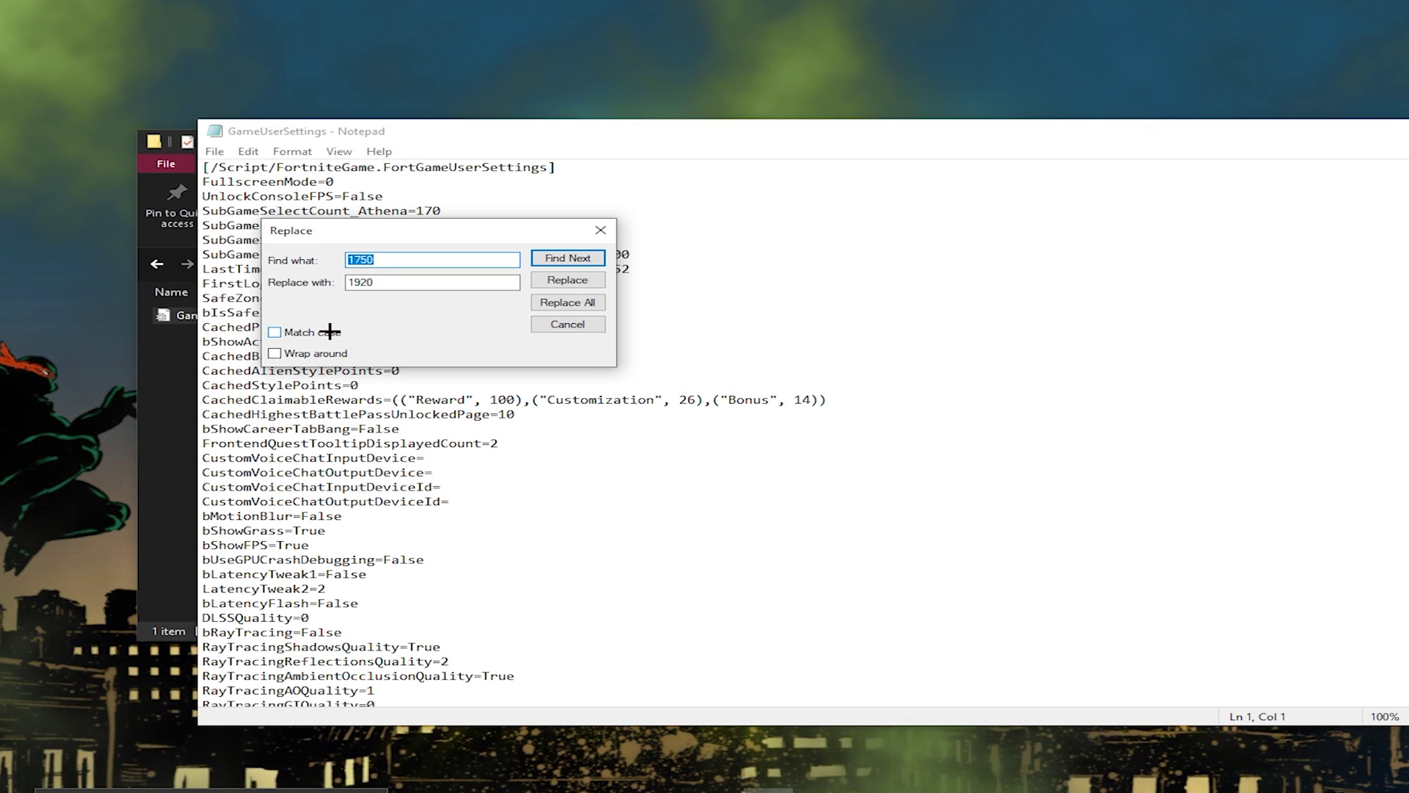
{"action": "left_click", "coordinate": [391, 281]}
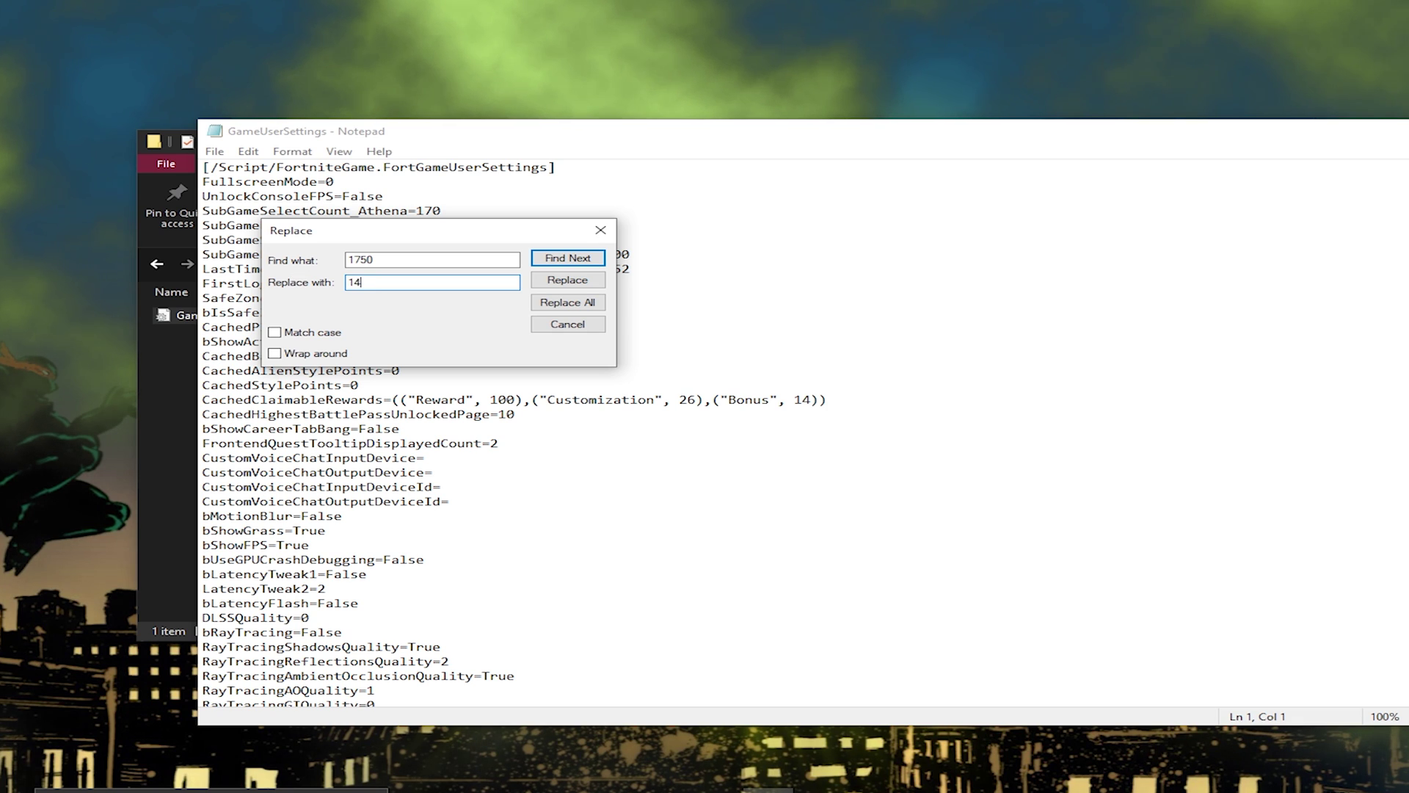
{"action": "left_click", "coordinate": [555, 299]}
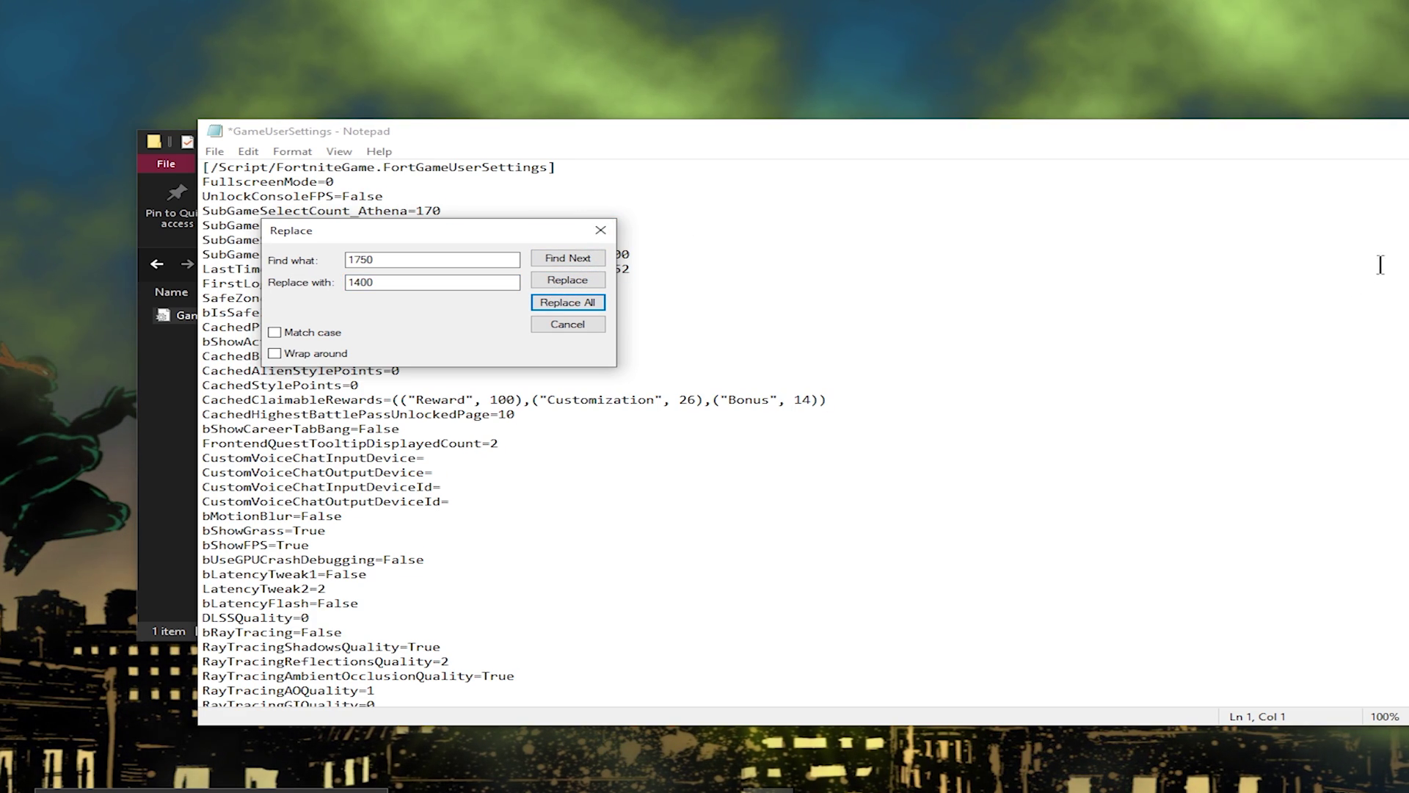
Replace all occurrences of 1080 with 1050 in GameUserSettings
{"action": "scroll", "coordinate": [692, 384], "scroll_direction": "down", "scroll_amount": 20}
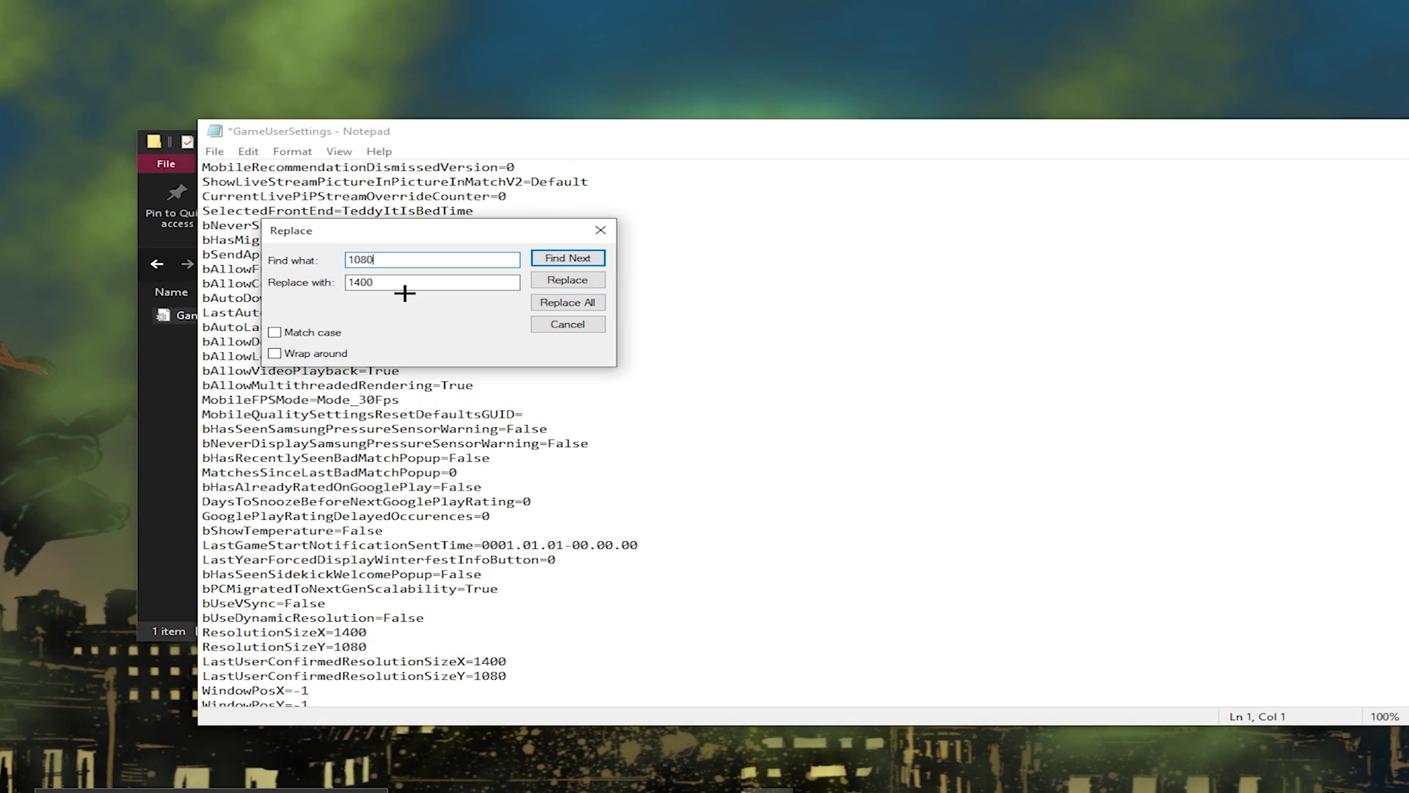
{"action": "double_click", "coordinate": [361, 282]}
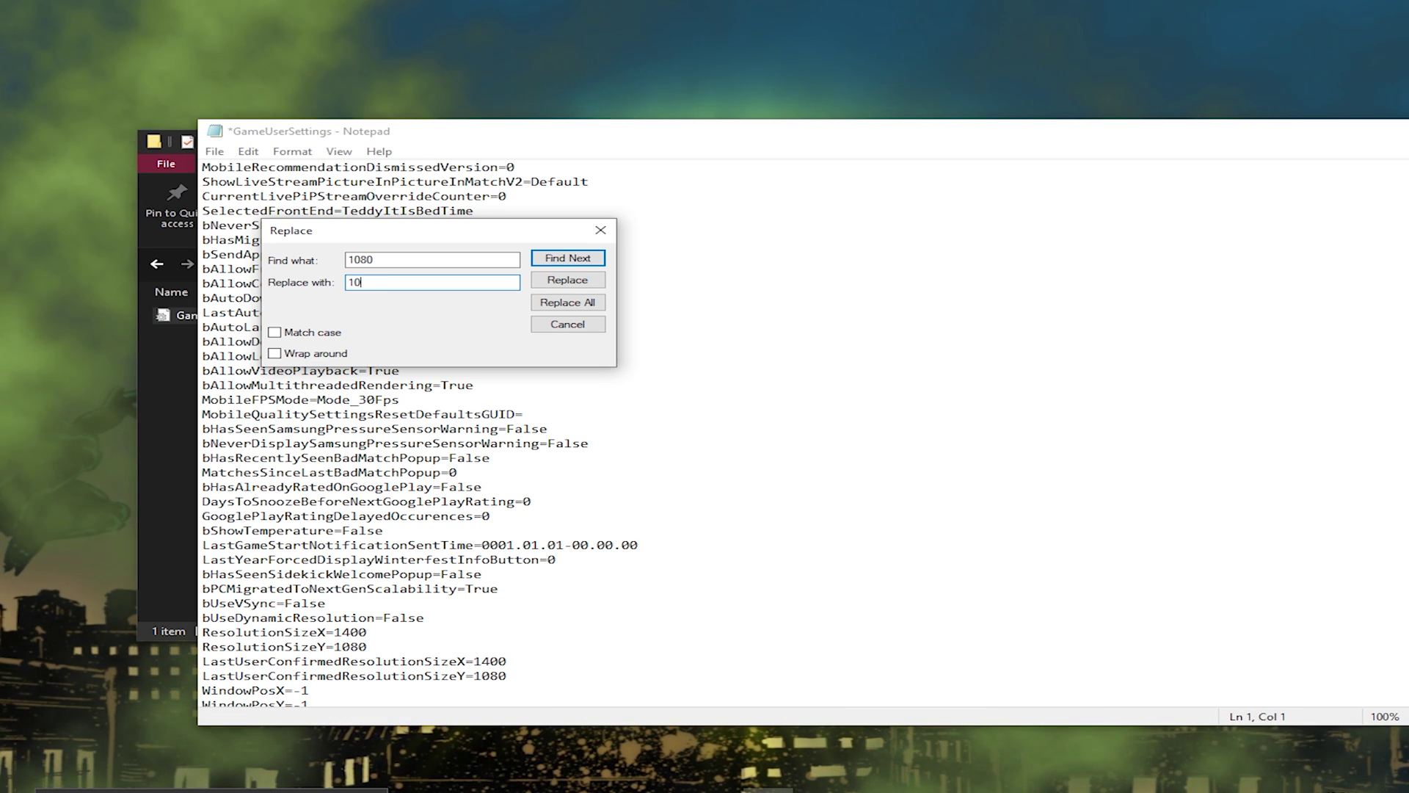
{"action": "left_click", "coordinate": [567, 301]}
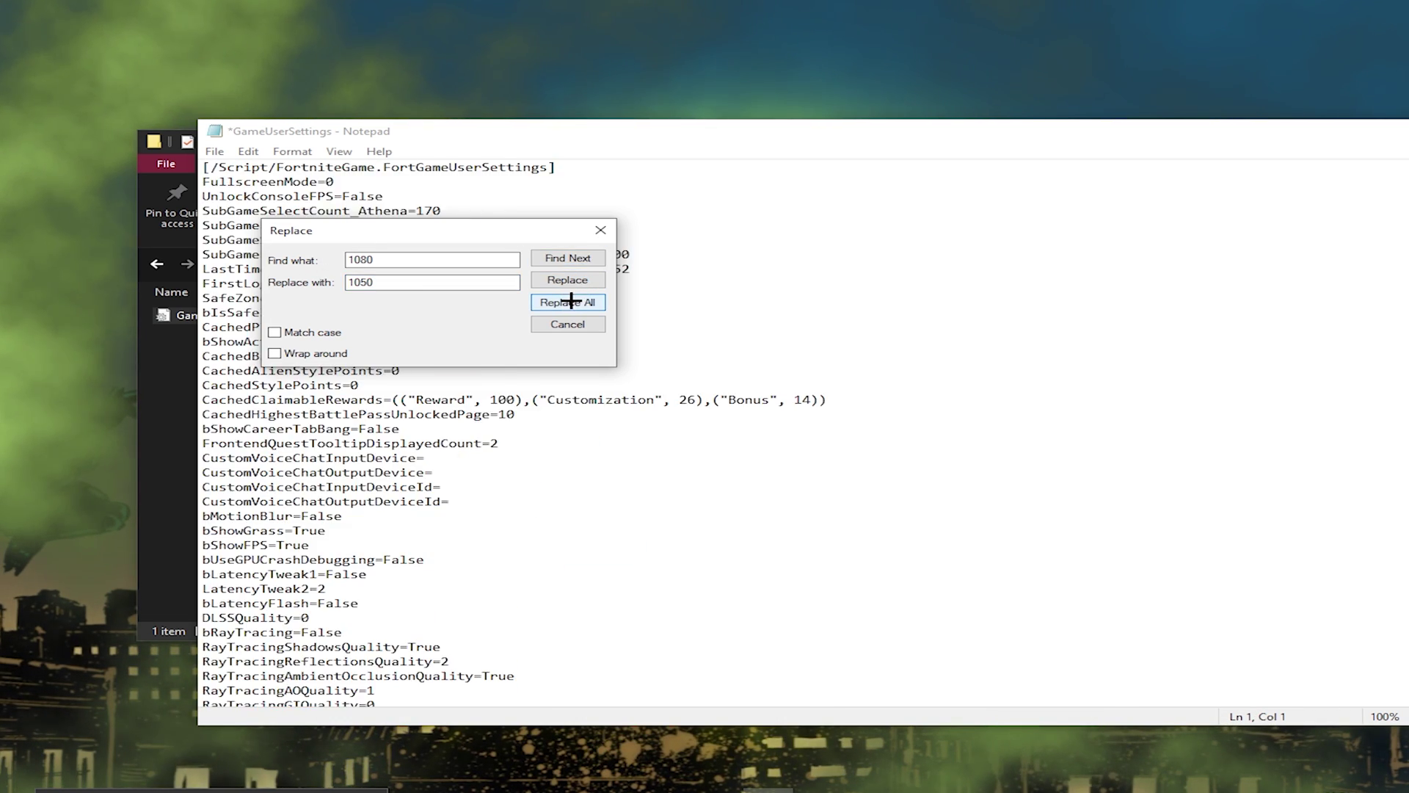